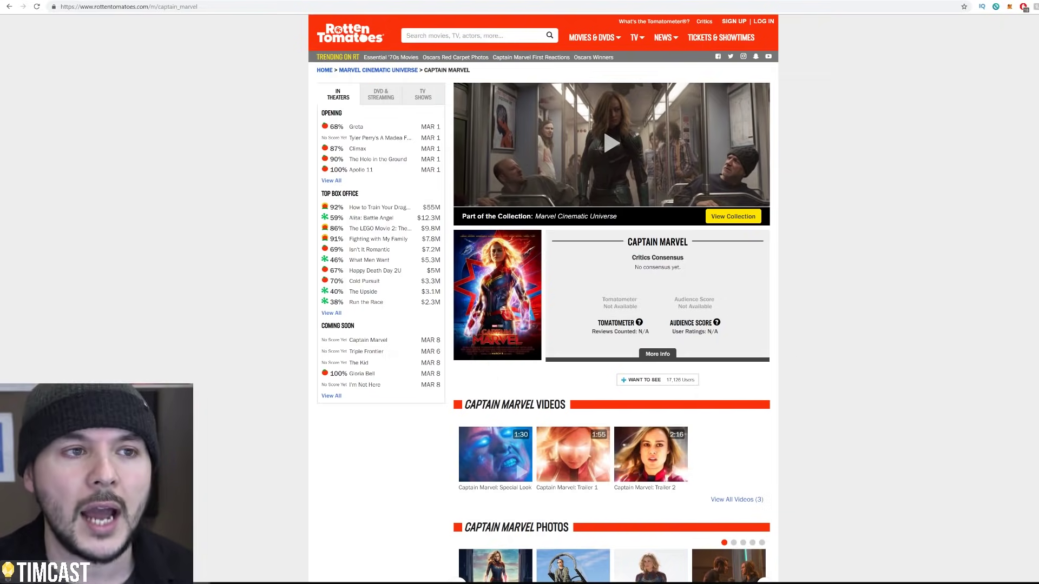
scroll(760, 439, "down", 3)
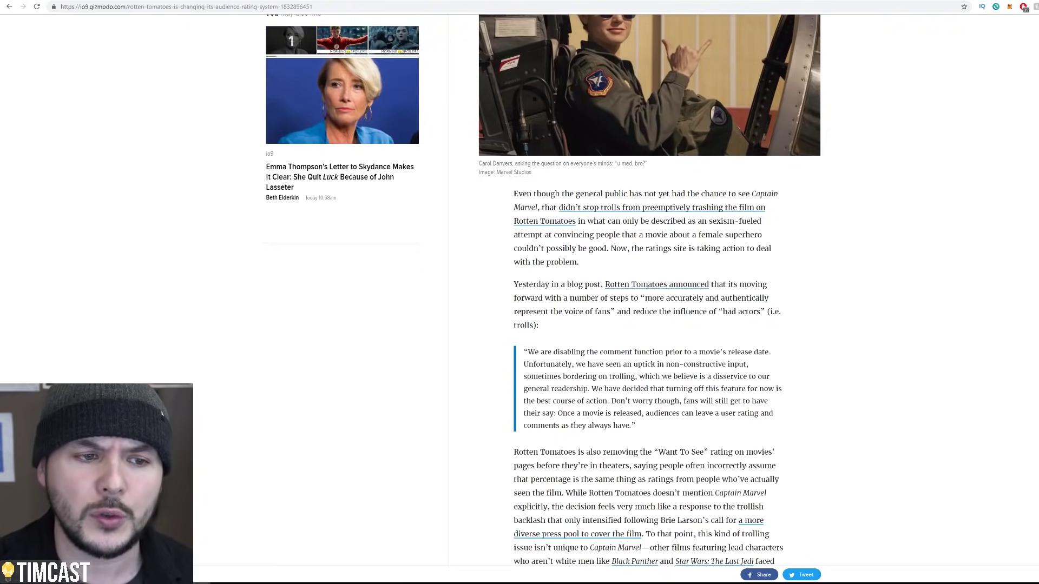
scroll(512, 231, "down", 3)
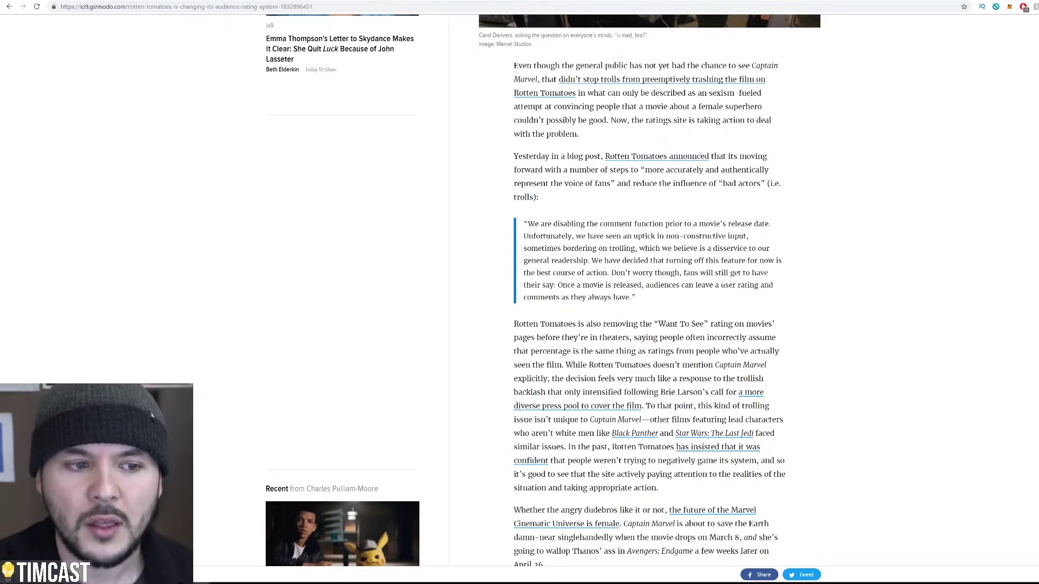
scroll(793, 328, "down", 1)
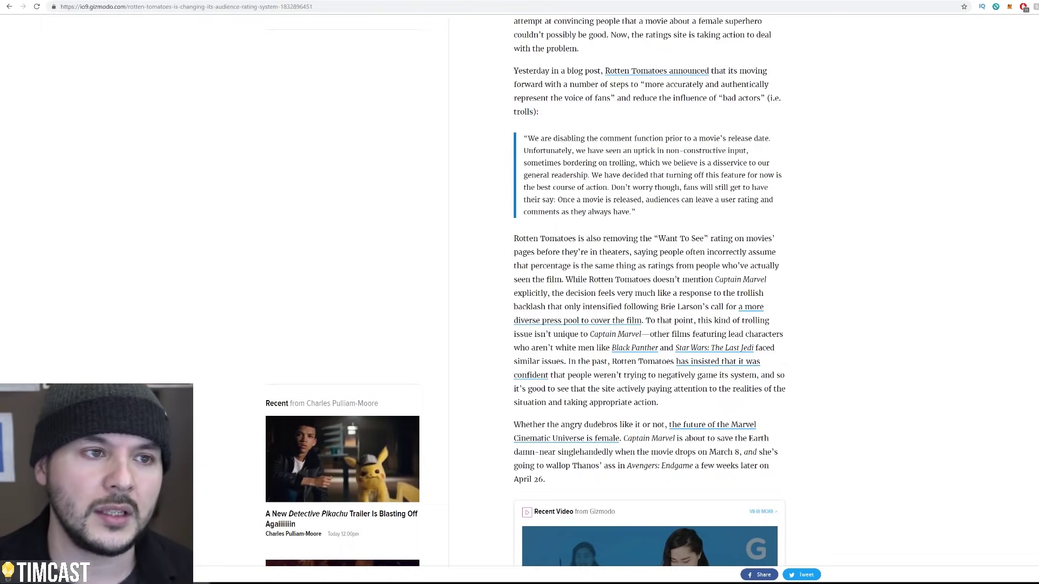
scroll(588, 281, "up", 5)
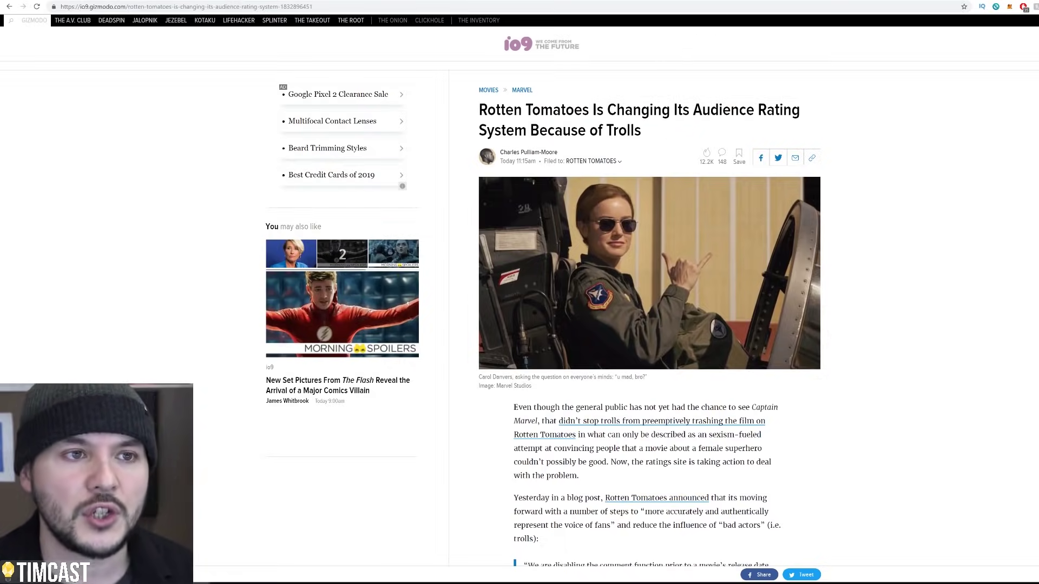
Step: Close the io9 tab to bring up the Rotten Tomatoes post 'Hello, We're Making Some Changes'
key("ctrl+w")
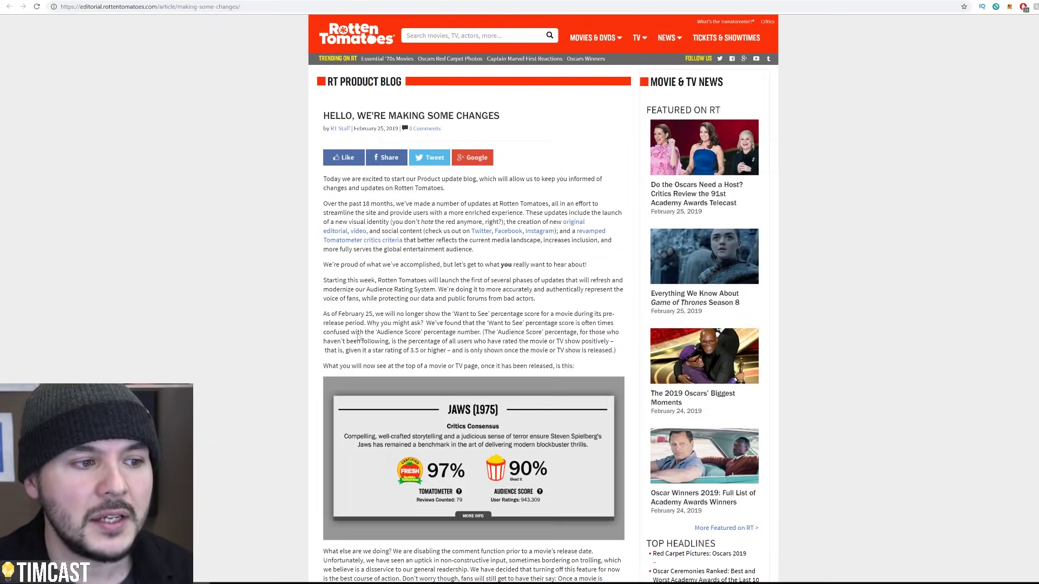
left_click_drag(358, 331, 481, 334)
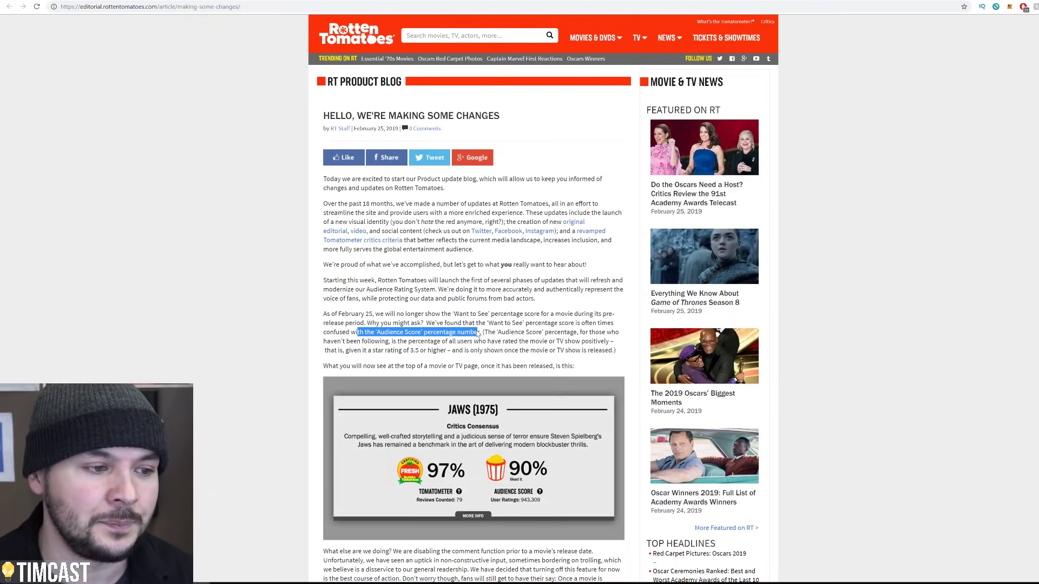
scroll(403, 121, "down", 1)
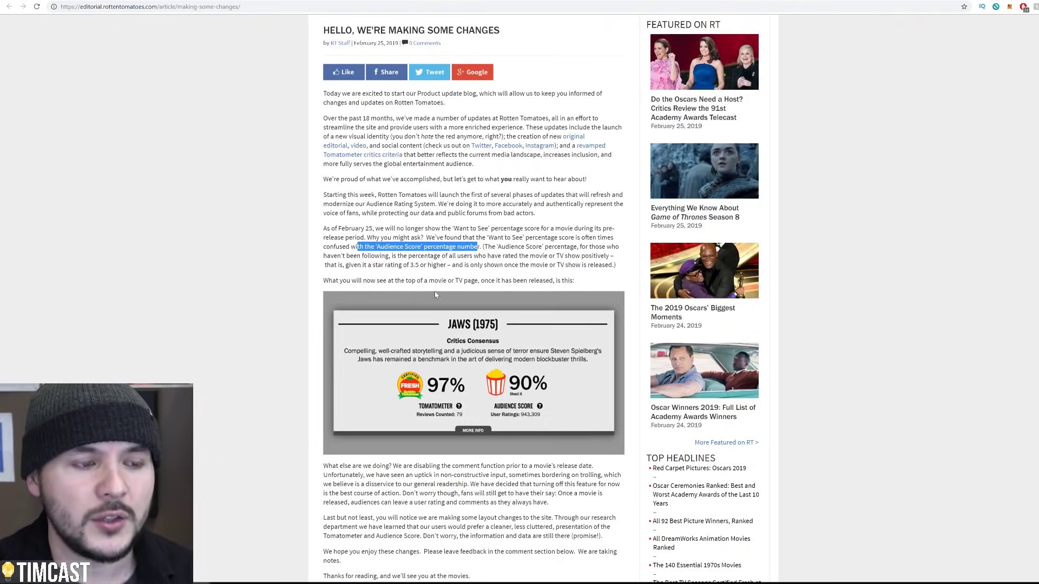
scroll(503, 303, "down", 1)
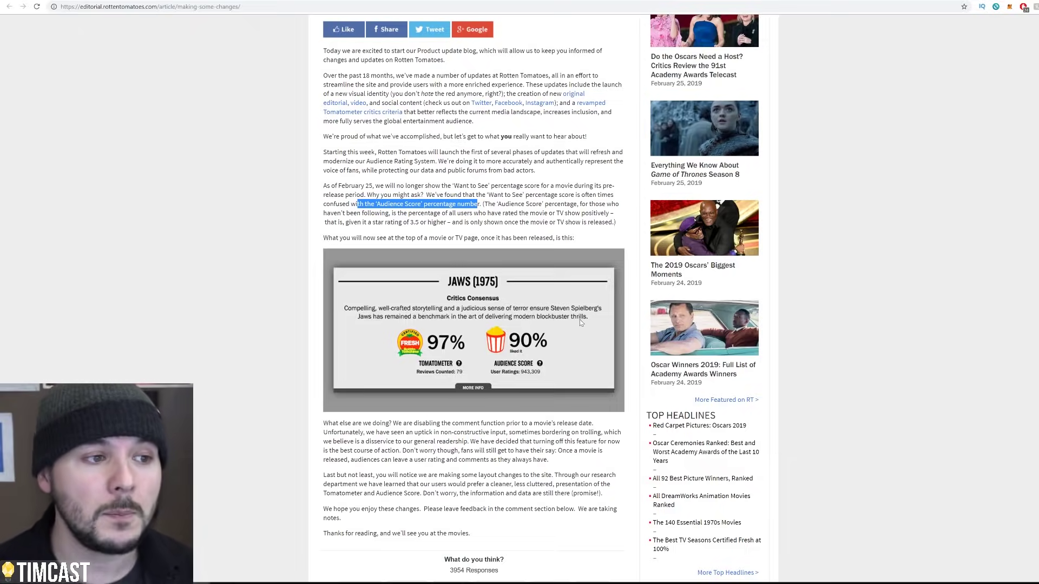
Step: Highlight the Audience Score percentage sentence in the blog post, then clear the highlight
left_click(406, 203)
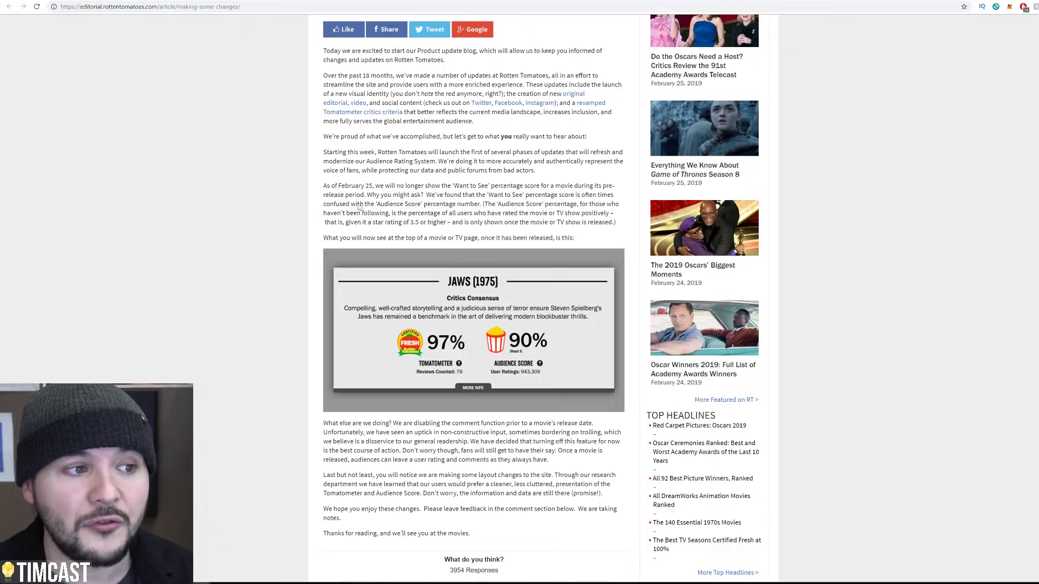
left_click_drag(357, 205, 485, 206)
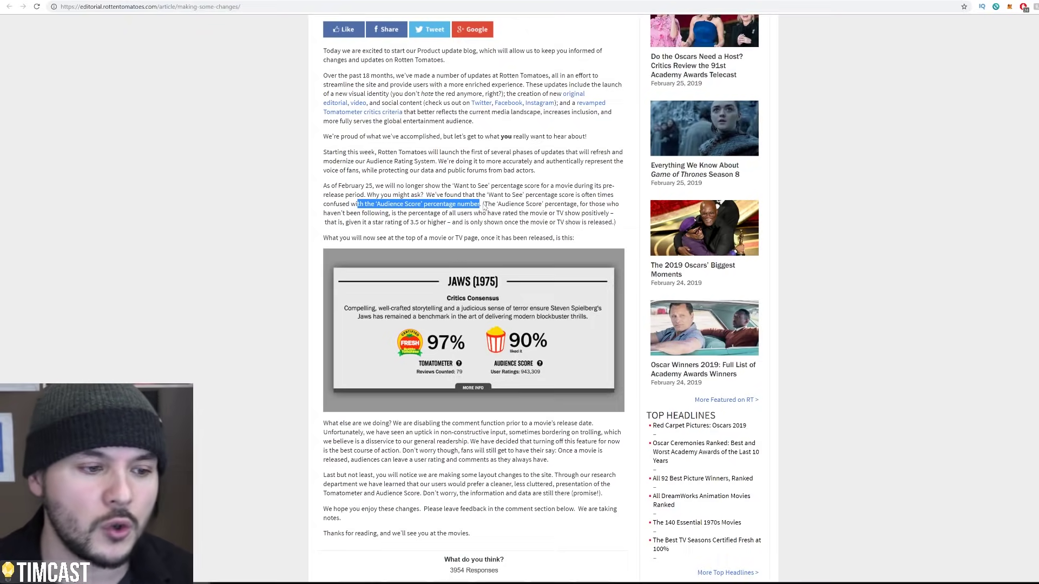
scroll(485, 208, "down", 2)
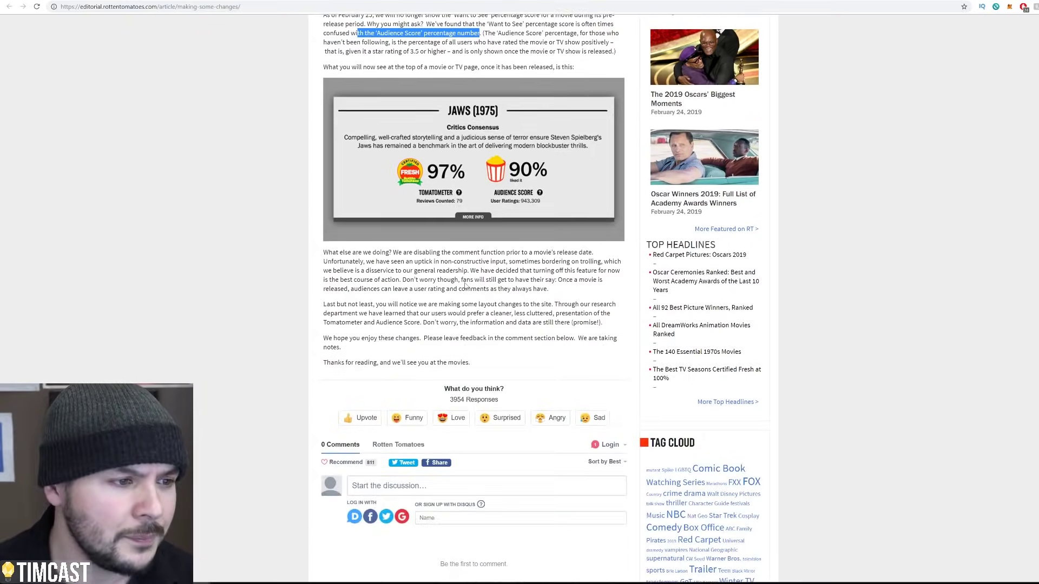
scroll(465, 285, "up", 3)
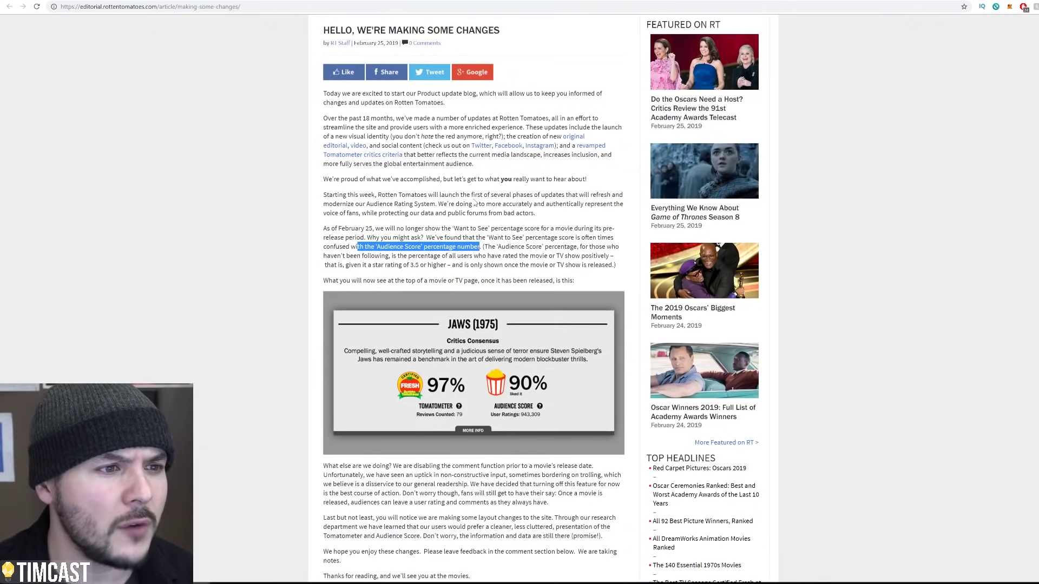
left_click(486, 220)
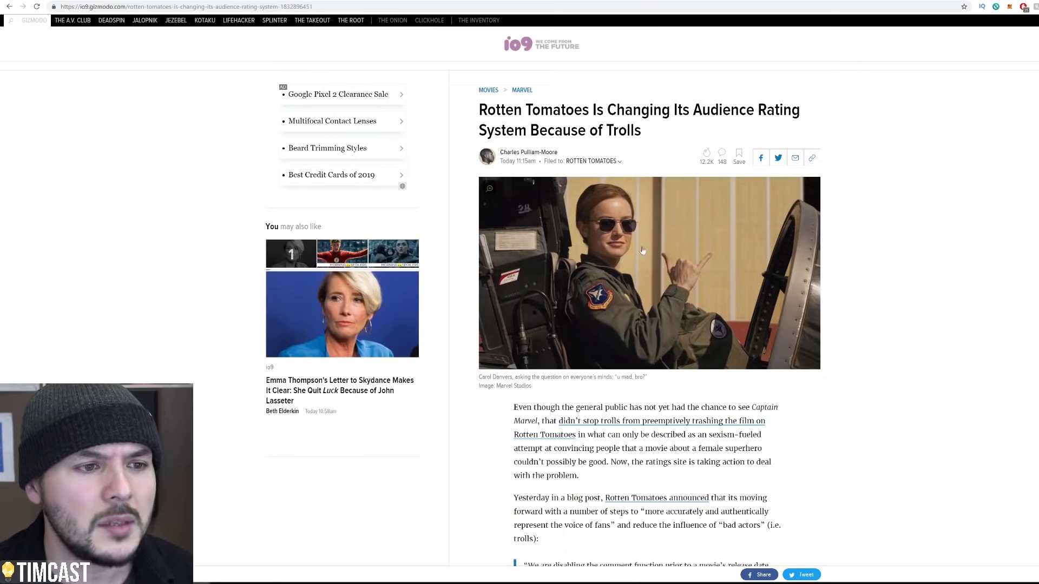
scroll(631, 218, "down", 4)
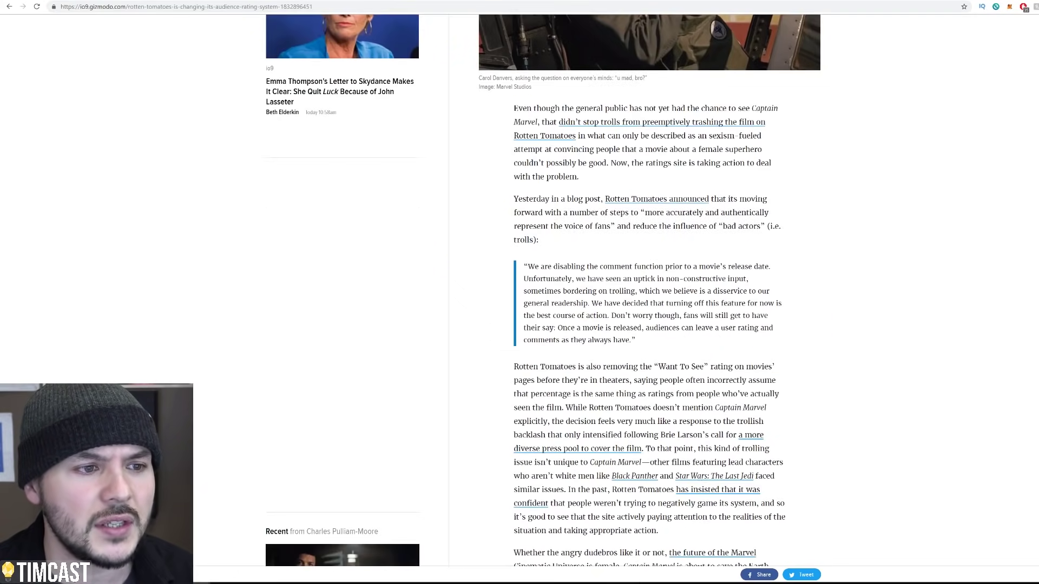
scroll(562, 258, "up", 1)
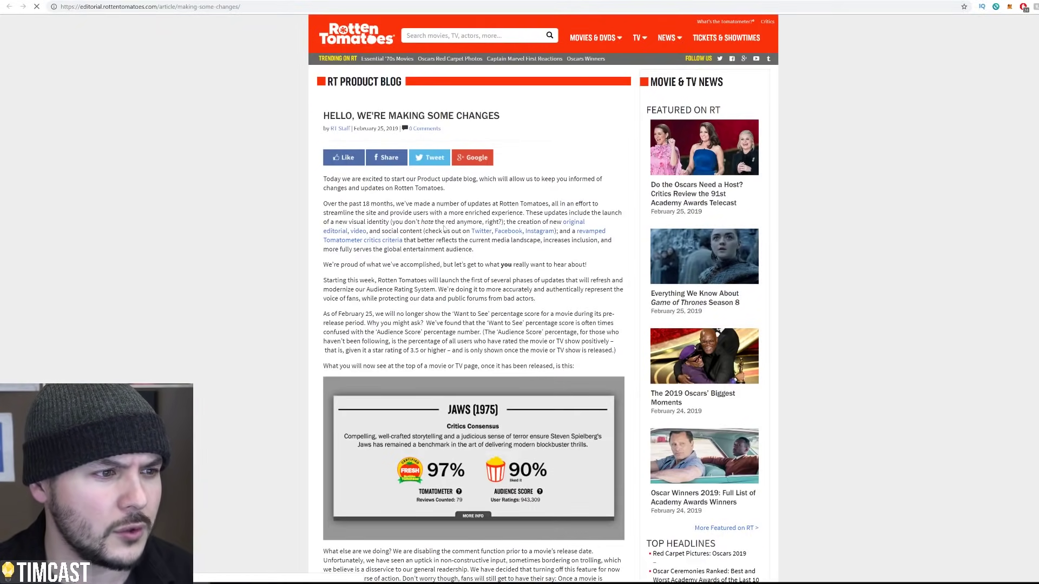
scroll(462, 250, "down", 2)
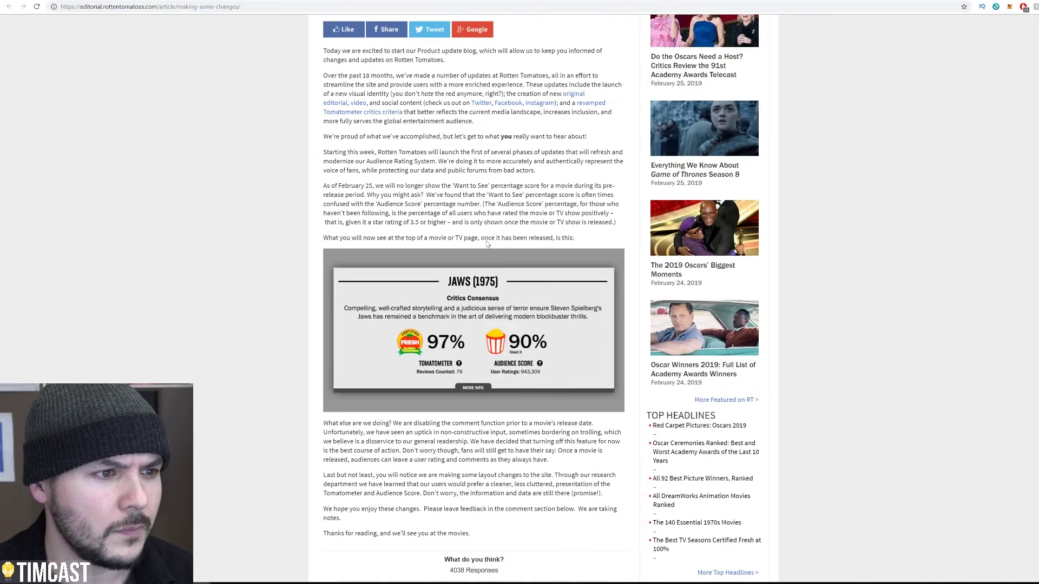
scroll(487, 245, "down", 3)
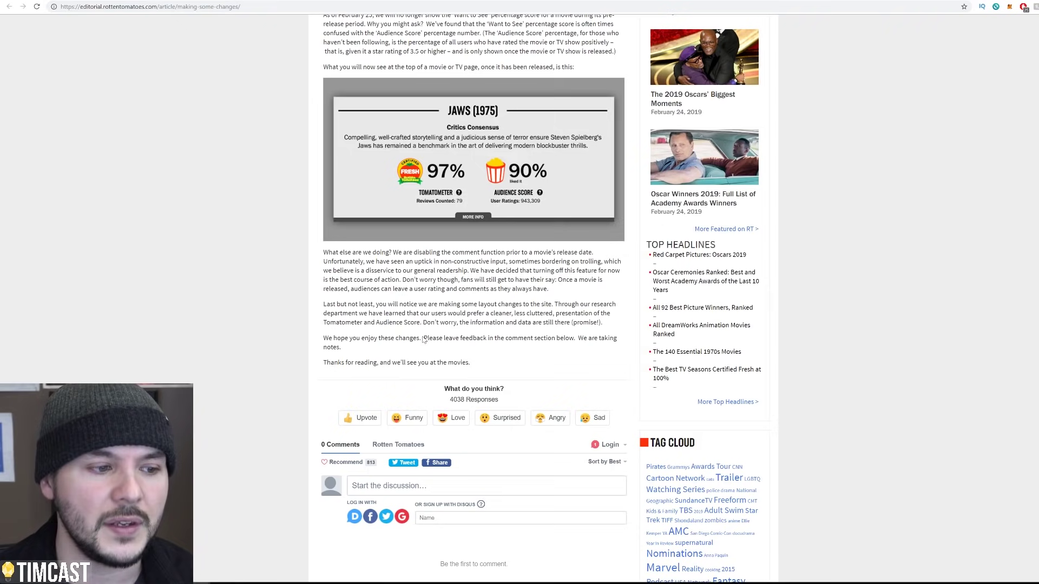
scroll(423, 339, "up", 5)
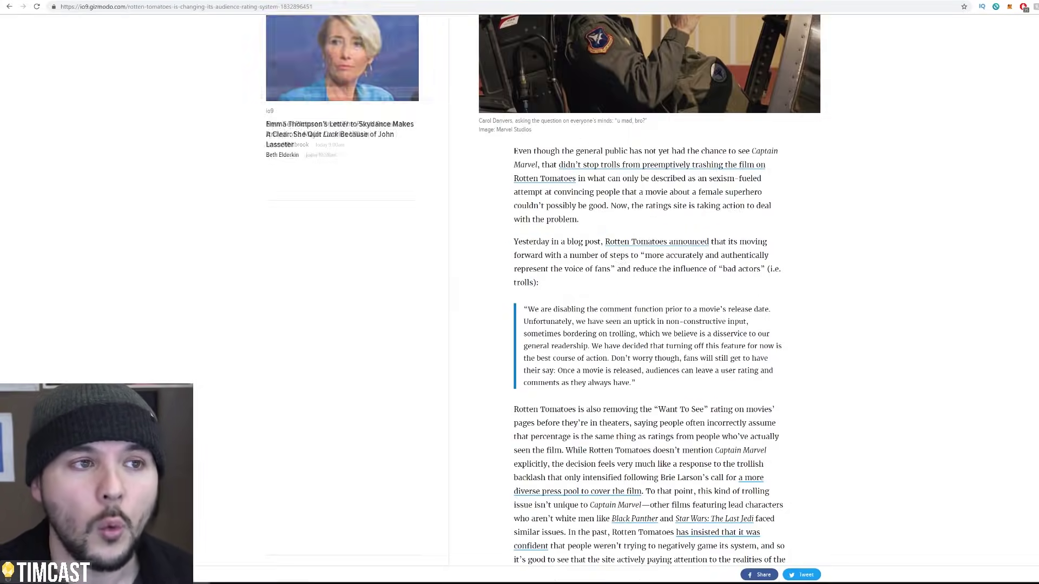
scroll(692, 421, "up", 1)
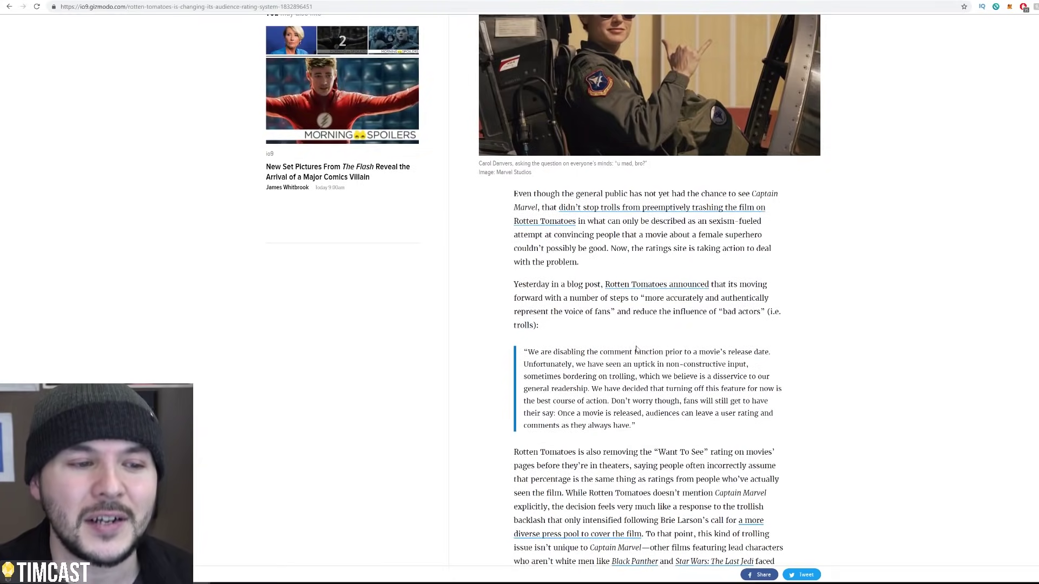
scroll(635, 347, "up", 5)
scroll(646, 260, "down", 3)
scroll(645, 261, "down", 3)
scroll(645, 261, "up", 3)
scroll(645, 261, "up", 2)
scroll(646, 260, "up", 1)
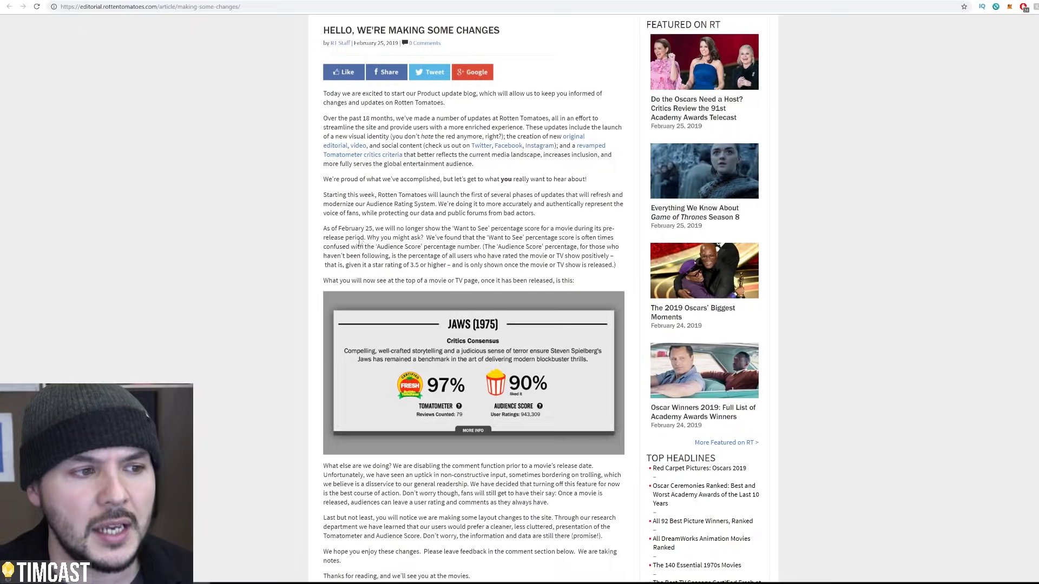
left_click_drag(357, 244, 495, 247)
left_click(495, 253)
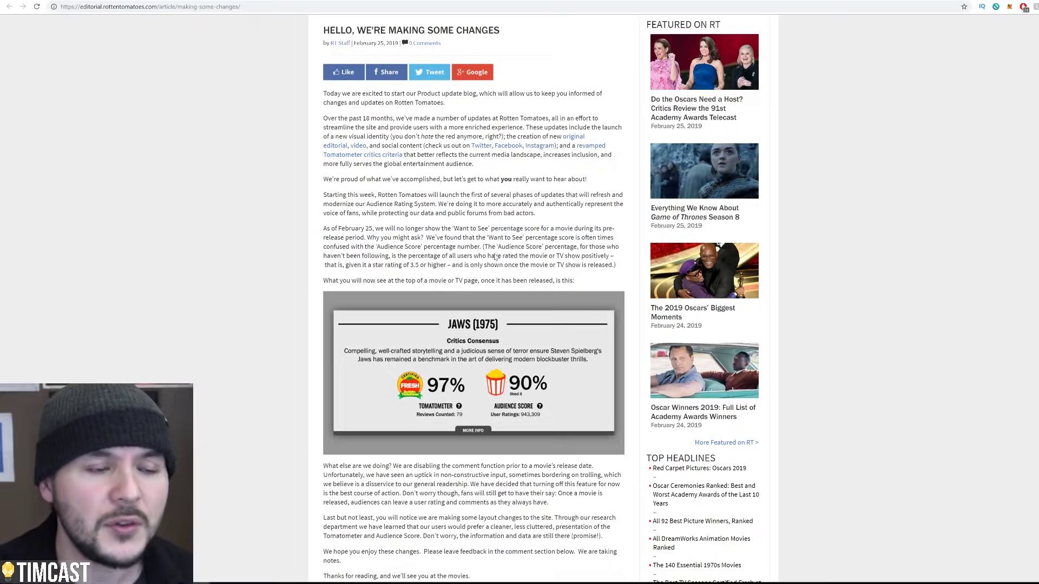